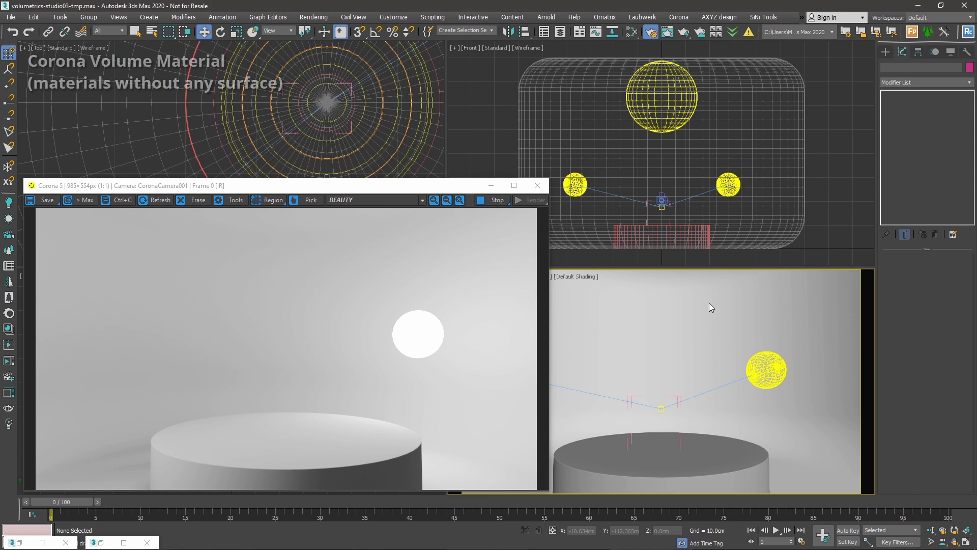
Step: Unhide the Smoke object by name and select it for inspection in the interactive render
right_click(655, 362)
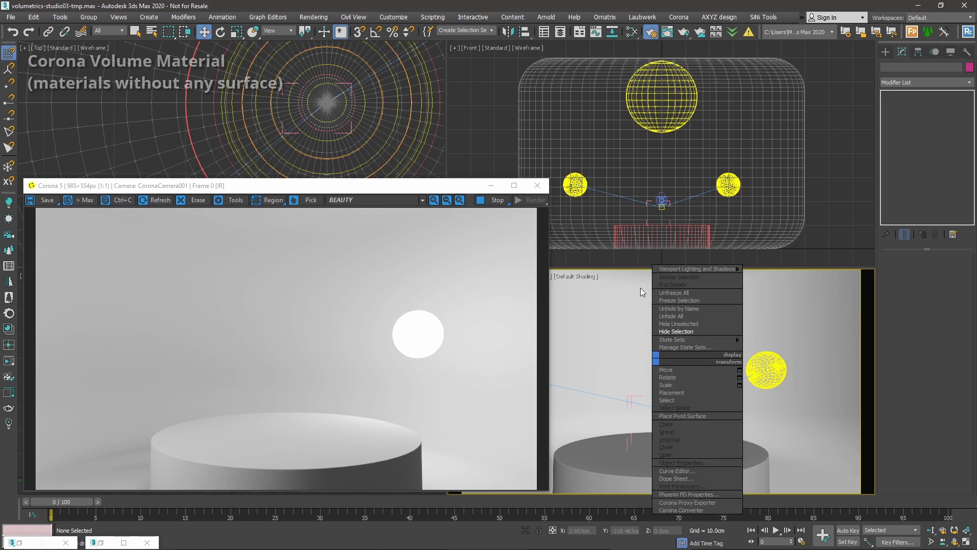
left_click(680, 308)
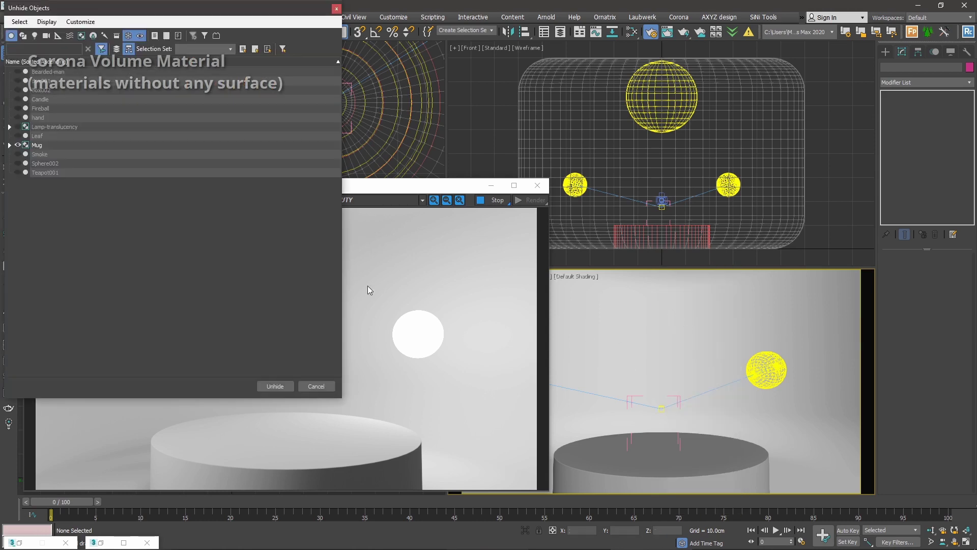
double_click(44, 154)
left_click(677, 382)
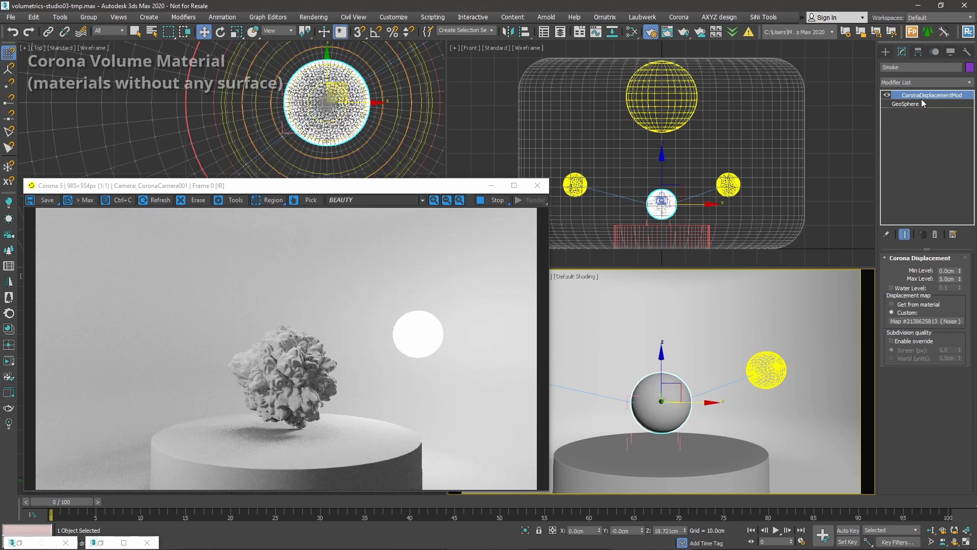
scroll(349, 373, "up", 1)
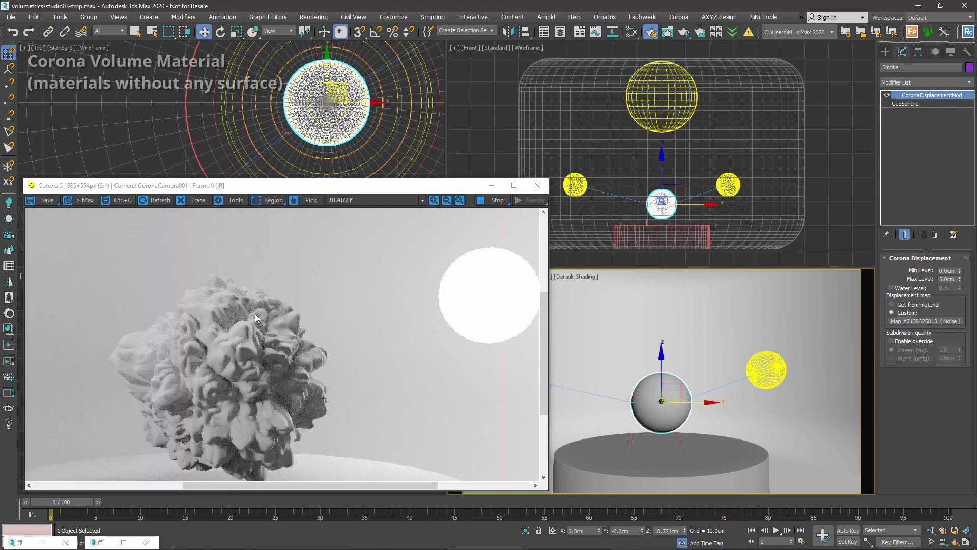
scroll(215, 325, "down", 1)
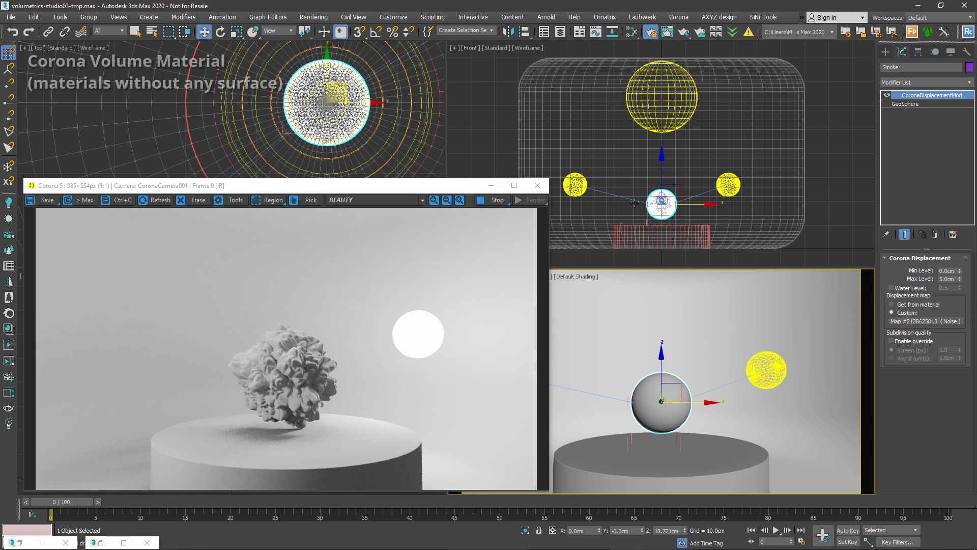
Step: Open the Slate Material Editor and add a CoronaVolumeMtl node to the graph
key("m")
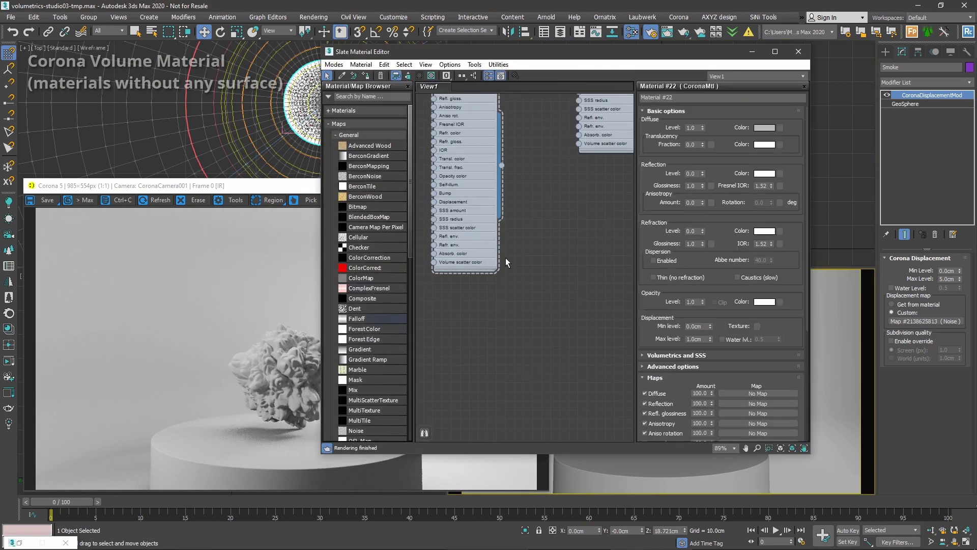
left_click_drag(479, 56, 580, 47)
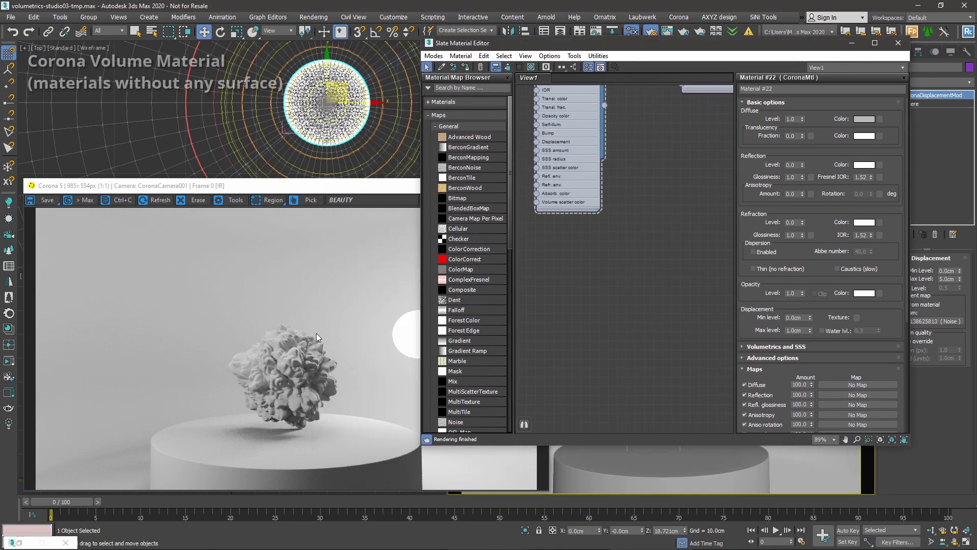
left_click(282, 402)
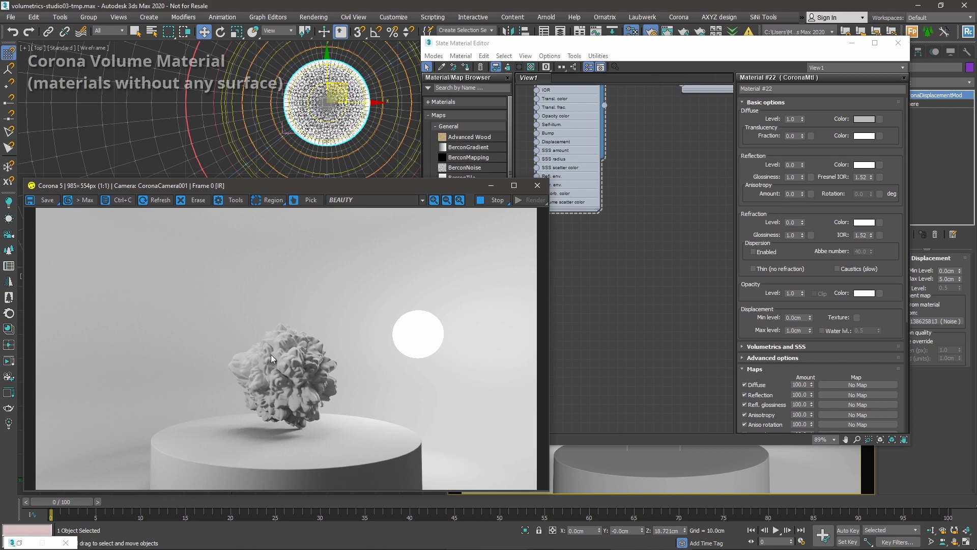
left_click(592, 269)
right_click(609, 250)
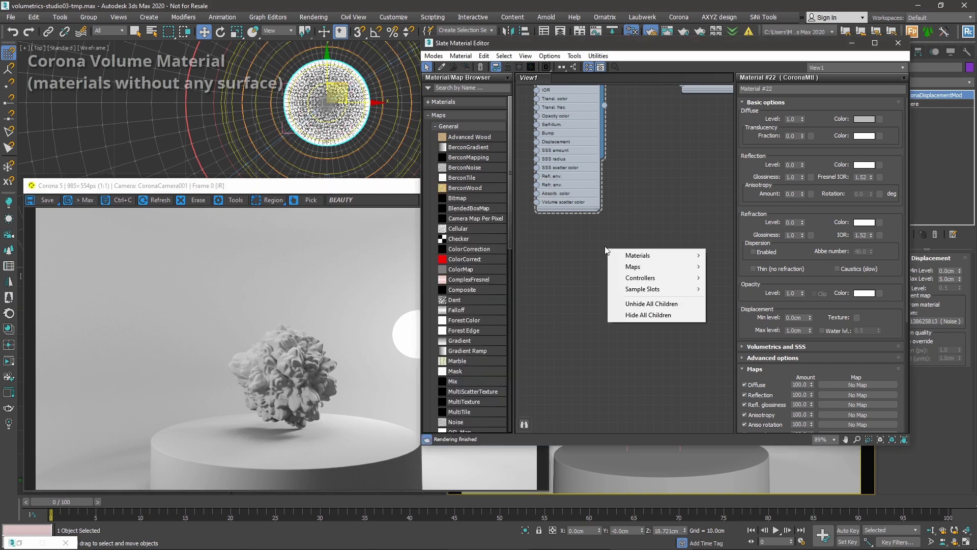
mouse_move(621, 255)
mouse_move(730, 277)
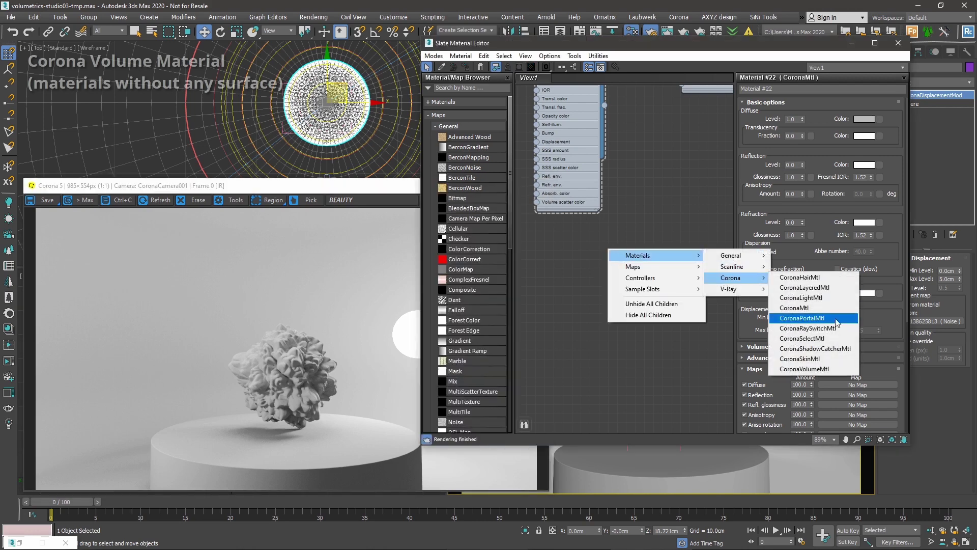
left_click(817, 370)
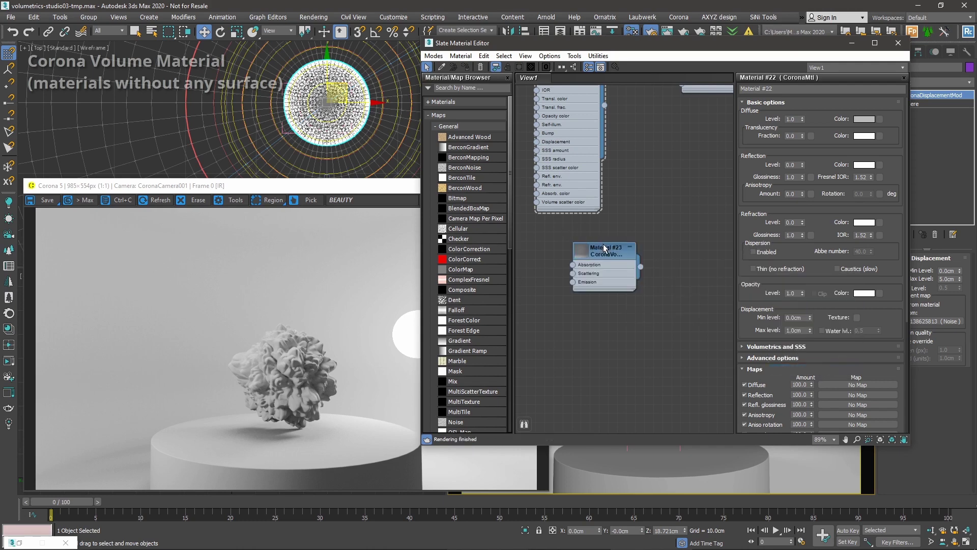
Step: Assign the new CoronaVolumeMtl to the Smoke object, show its parameters and move the editor clear of the render
left_click_drag(608, 250, 620, 276)
double_click(620, 276)
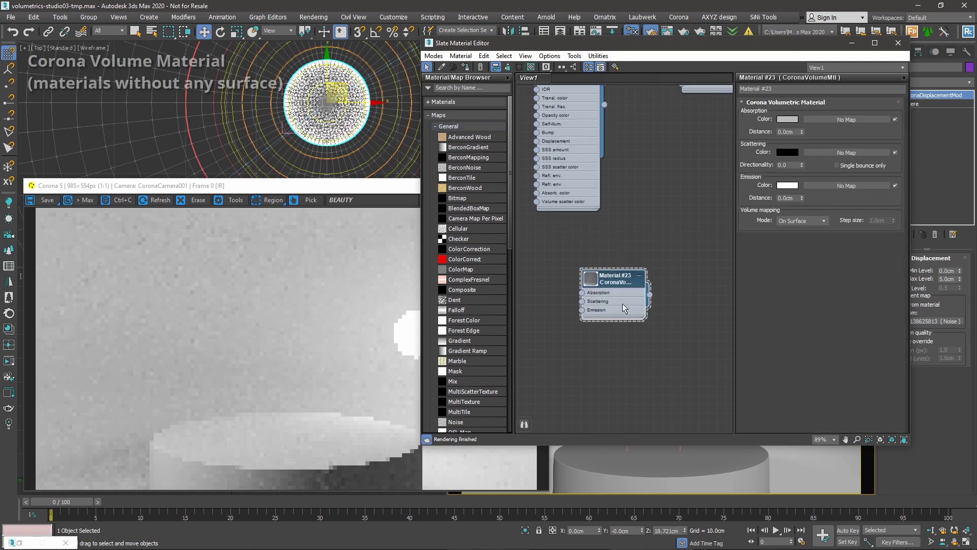
left_click(346, 356)
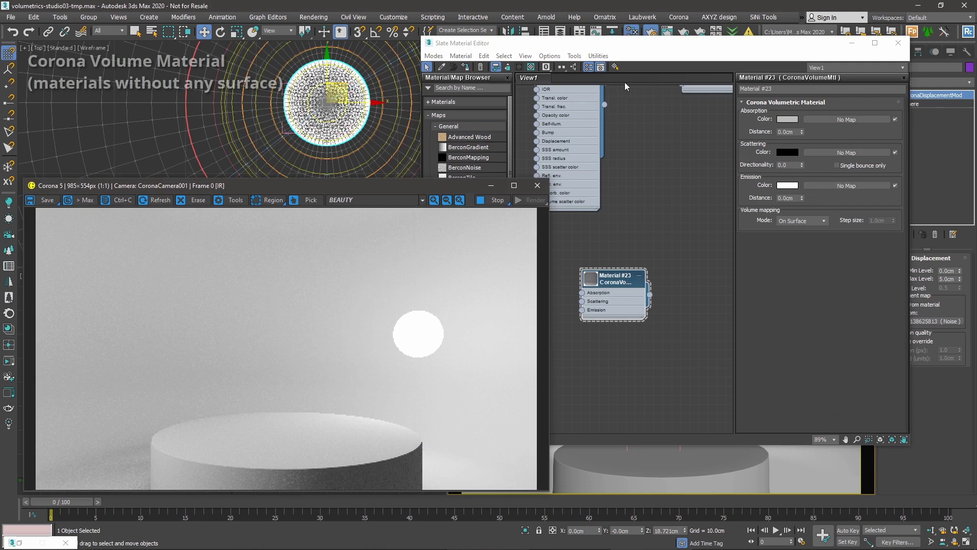
left_click_drag(602, 49, 668, 24)
left_click(442, 310)
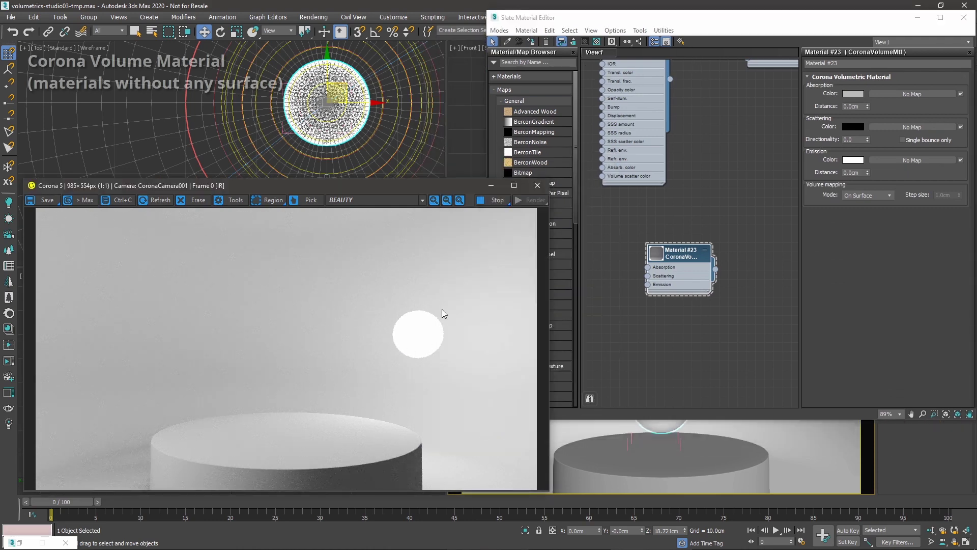
Step: Try absorption distances of 1 cm, 5 cm and 2 cm in turn on the volume material
left_click(860, 106)
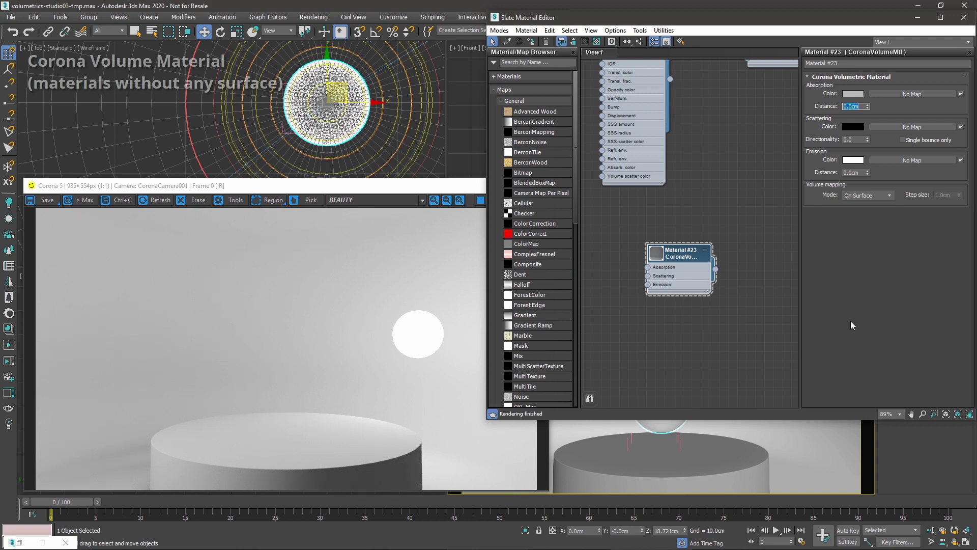
type("1")
key("Return")
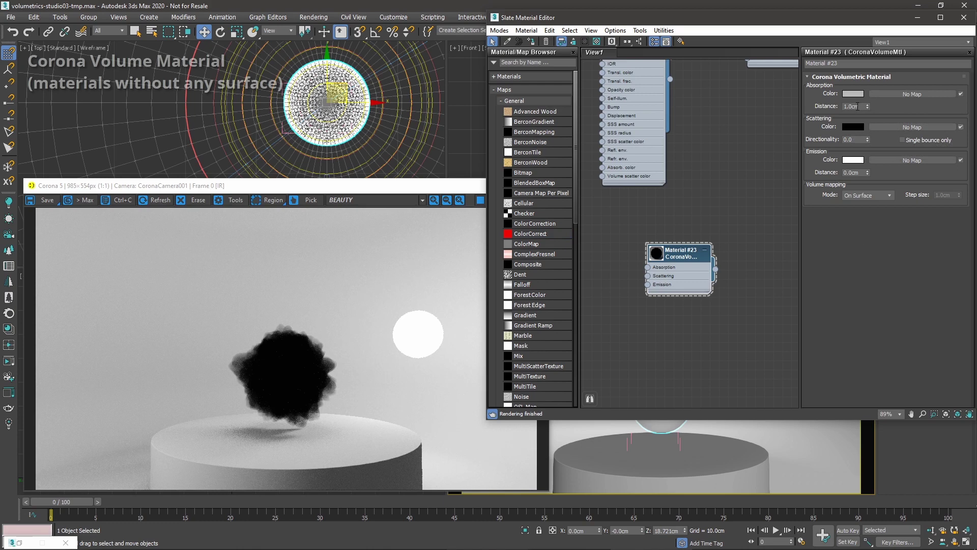
double_click(858, 106)
type("5")
key("Return")
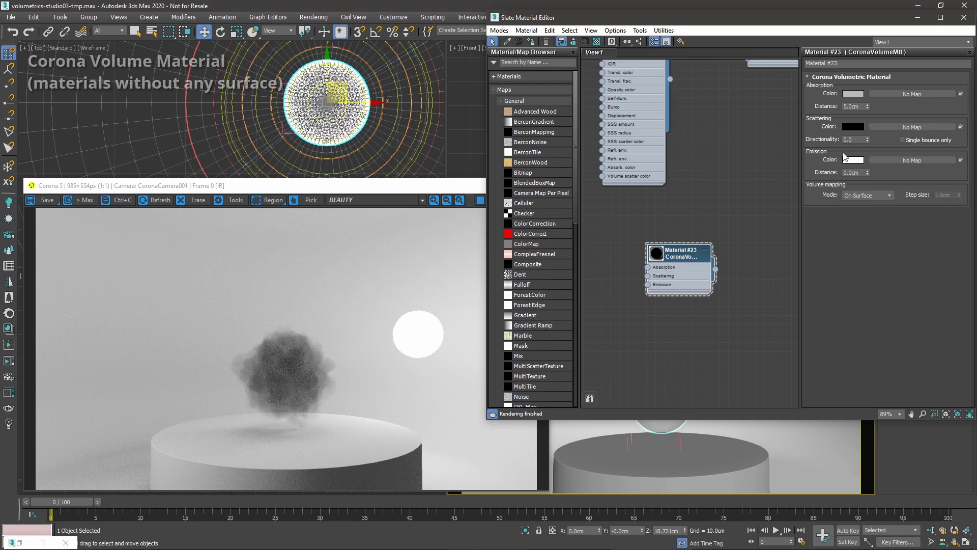
double_click(859, 106)
type("2")
key("Return")
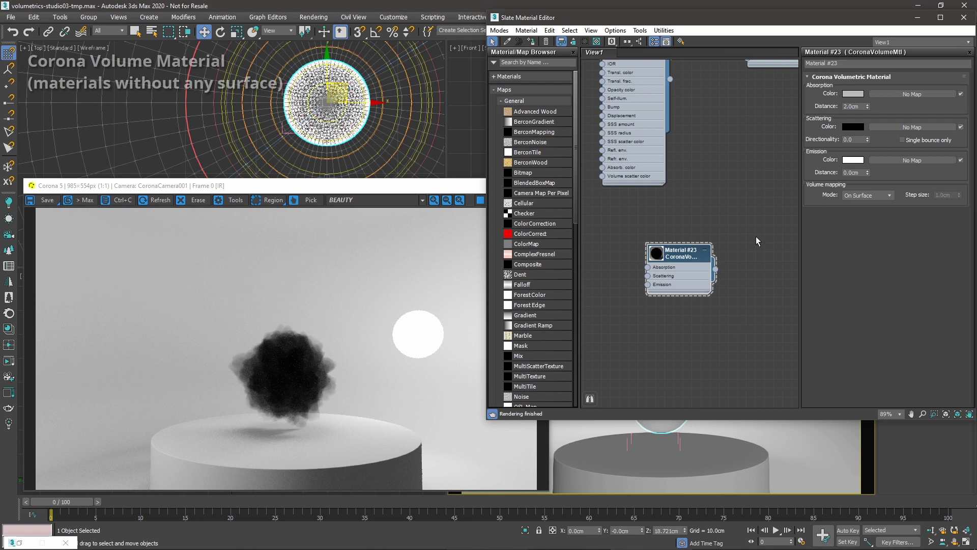
Step: Set the volume material's absorption color to pure black
left_click(853, 94)
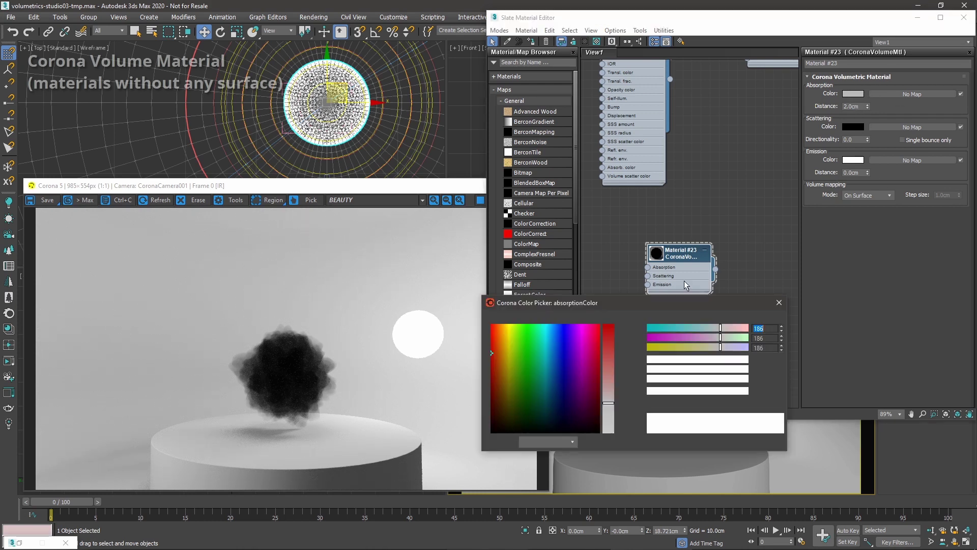
left_click_drag(651, 382, 640, 383)
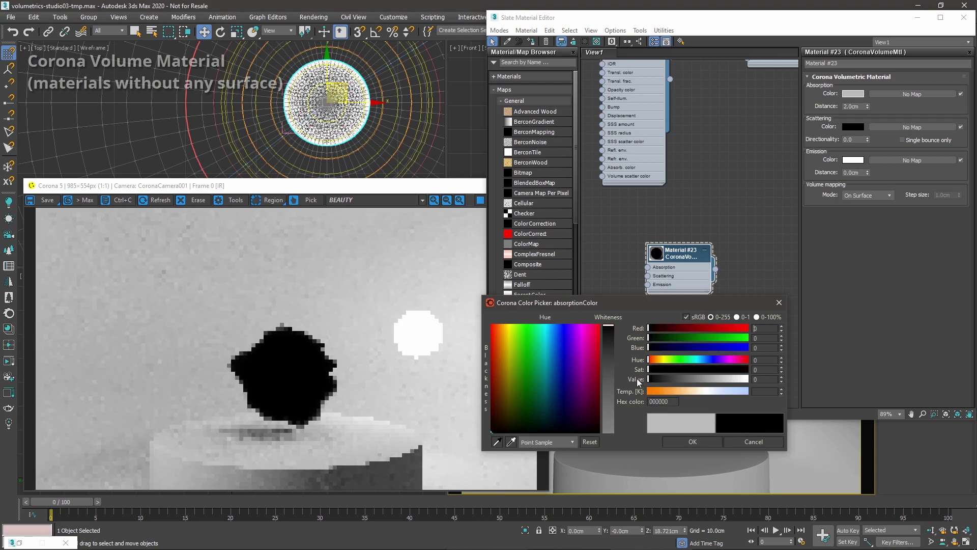
left_click(692, 442)
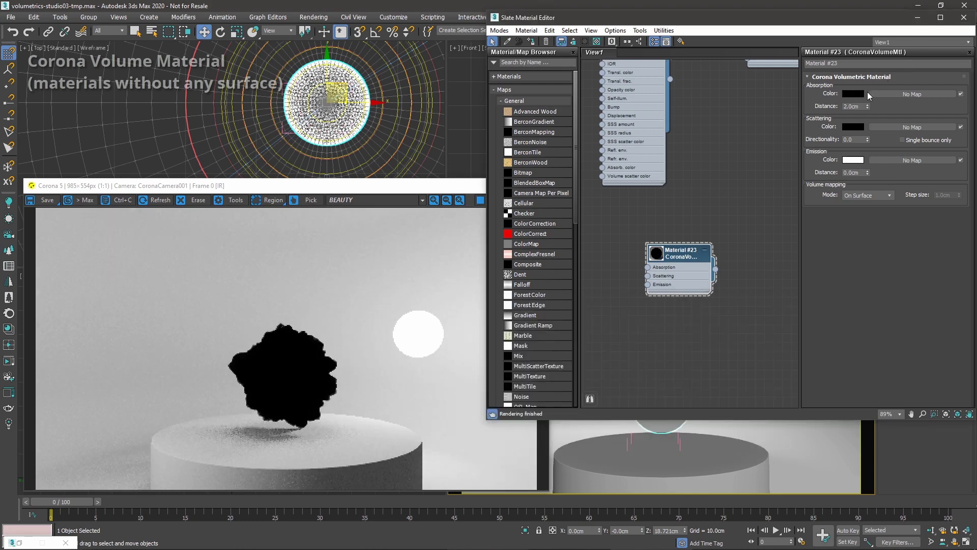
Step: Set the volume material's absorption distance to 25 cm
double_click(855, 106)
type("25")
key("Return")
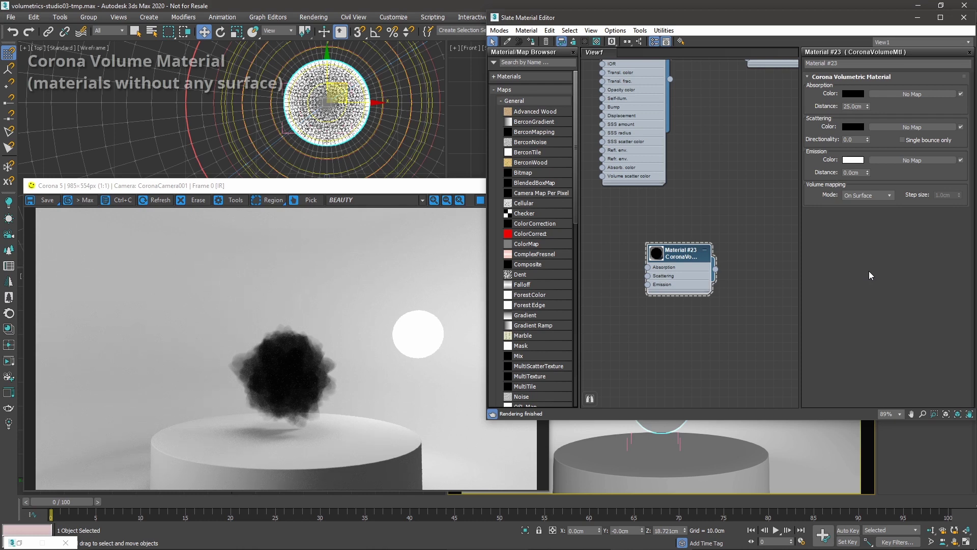
Step: Set the scattering color to a light grey with a value of about 237 and examine the smoke up close
left_click(854, 127)
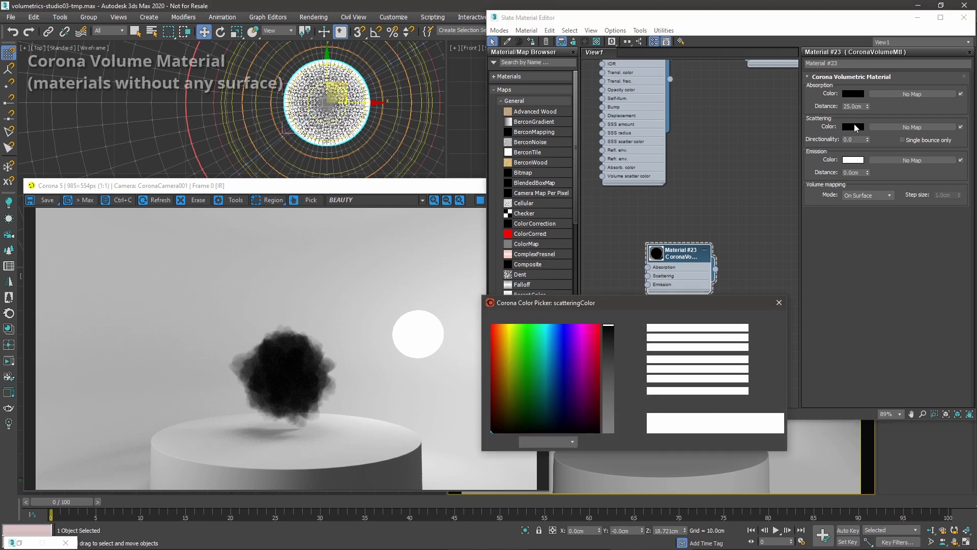
left_click(716, 380)
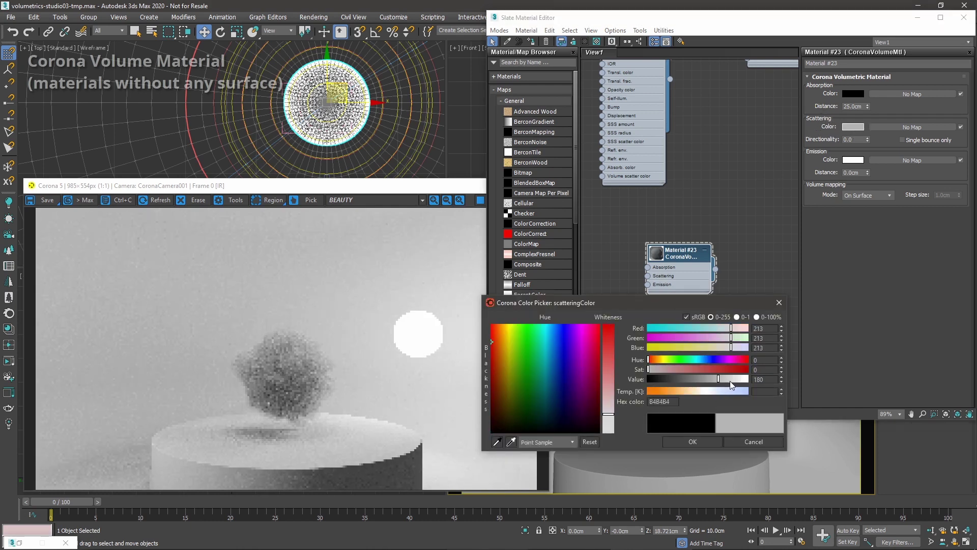
left_click_drag(731, 381, 740, 380)
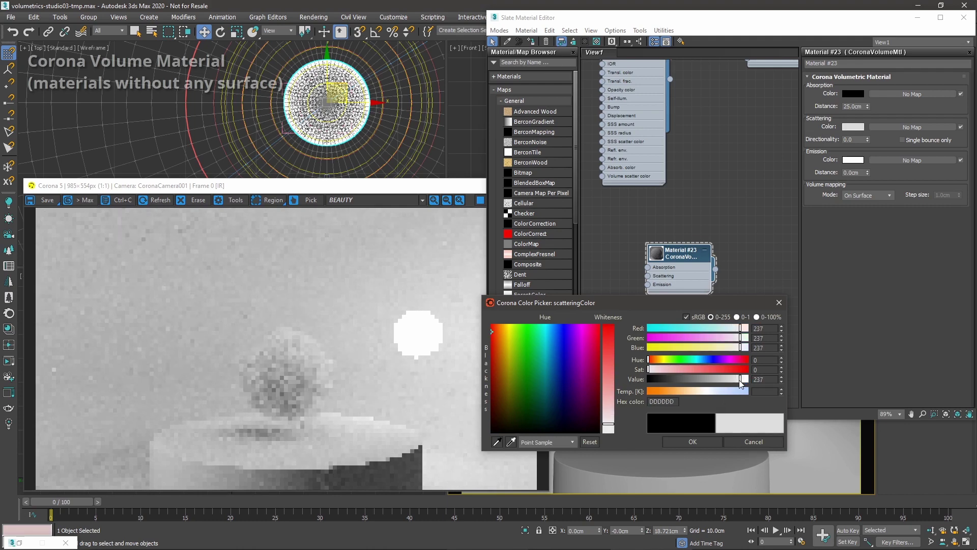
left_click(693, 441)
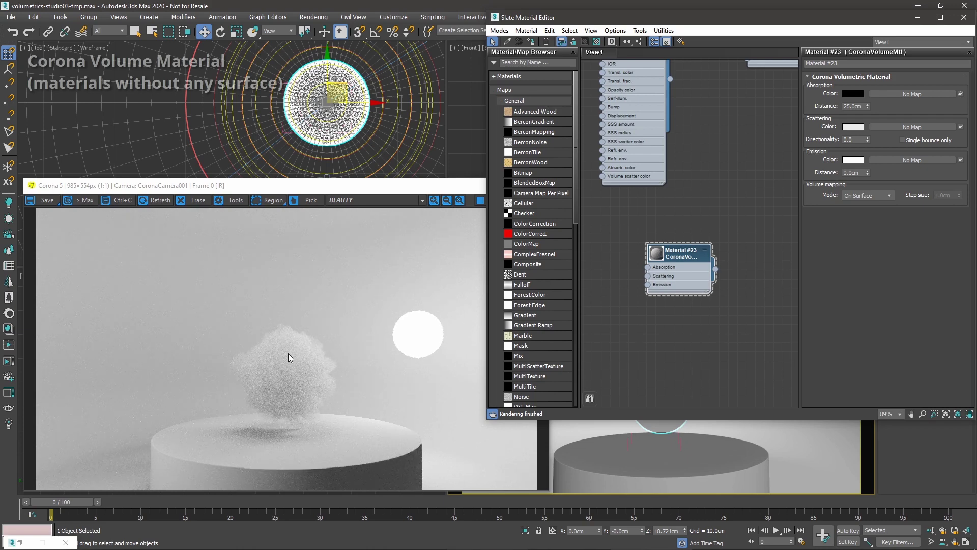
left_click(298, 402)
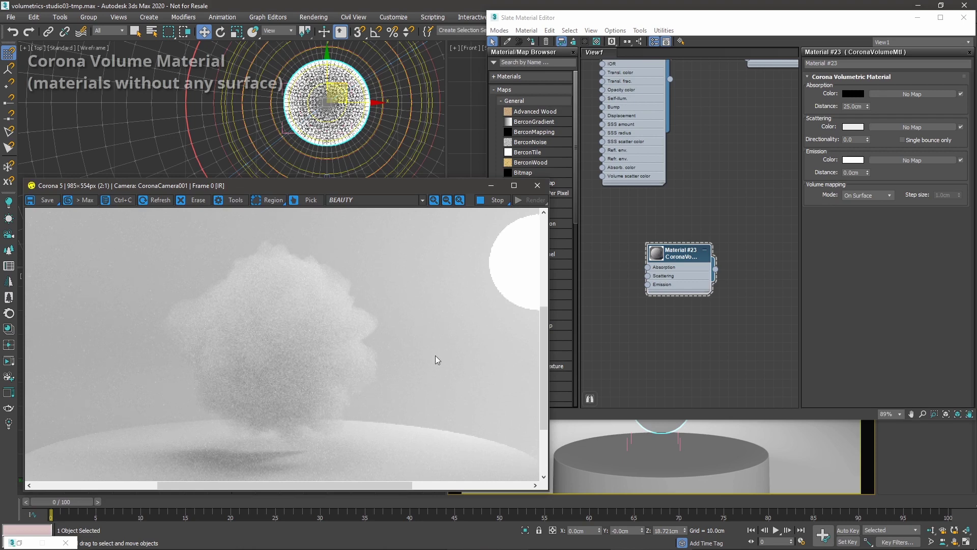
Step: Set the volume material's absorption distance to 5 cm for denser smoke
double_click(852, 106)
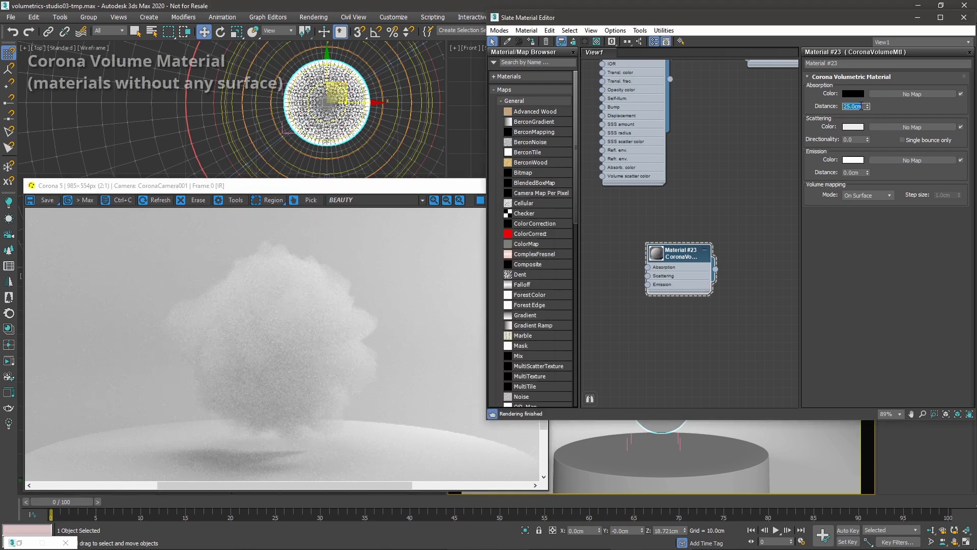
type("5")
key("Return")
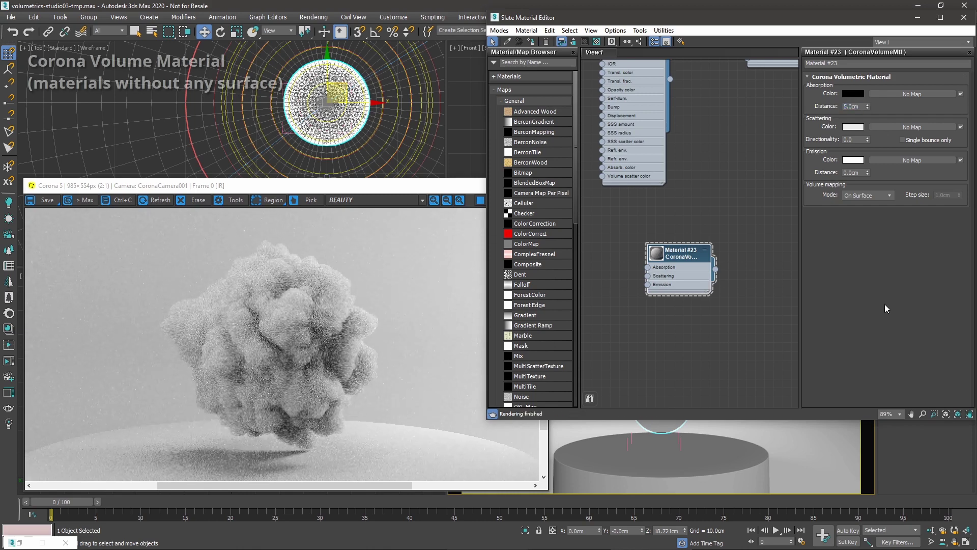
left_click(252, 331)
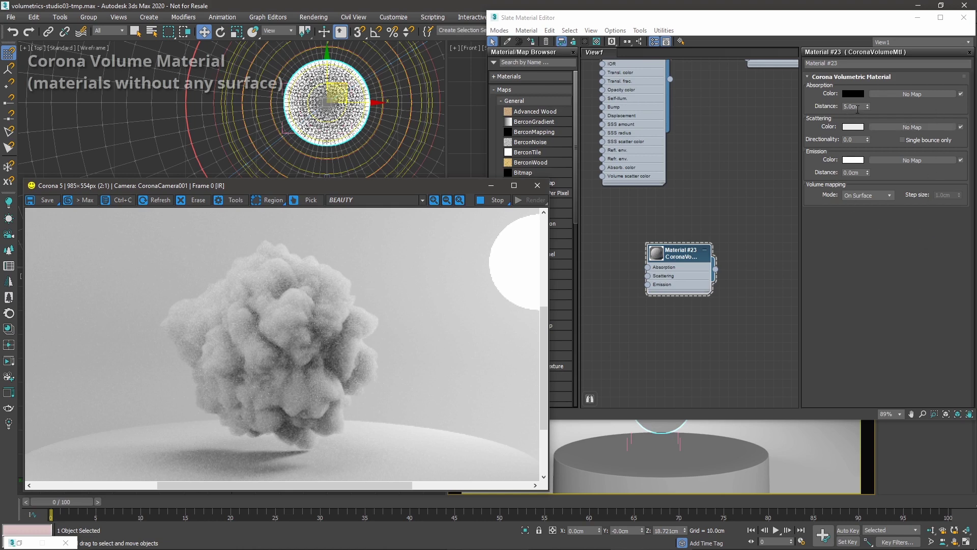
Step: Try a scattering directionality of 0.6, compare the smoke in the render, and return the directionality to 0
left_click(853, 139)
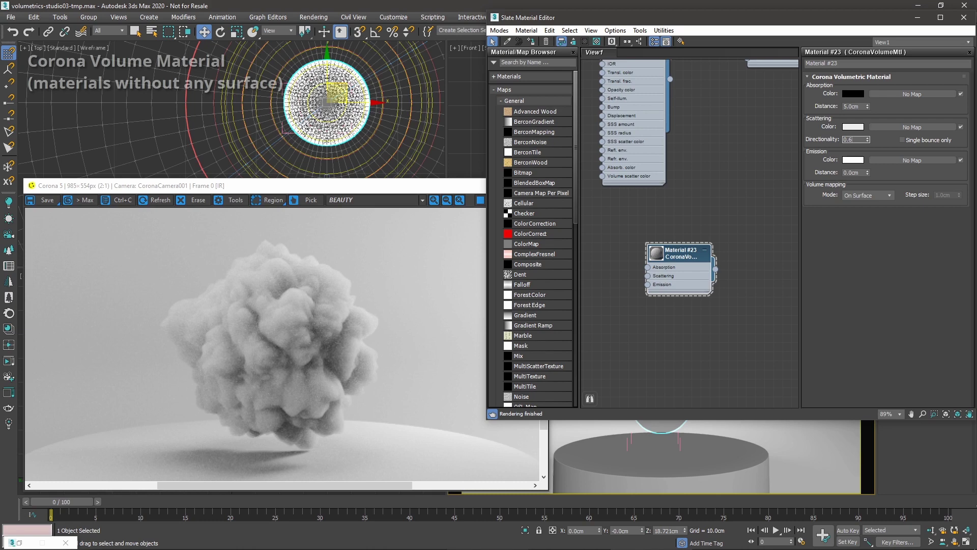
key("Return")
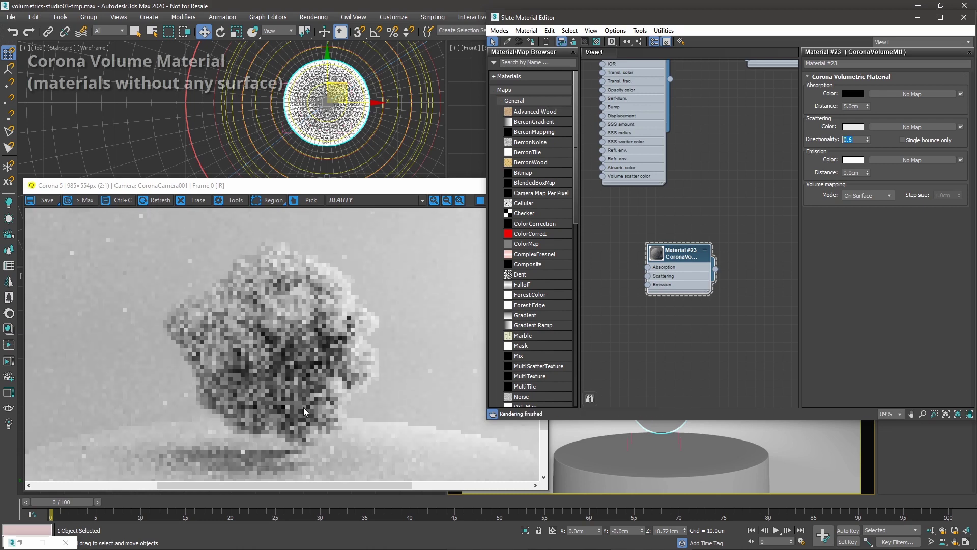
scroll(342, 309, "down", 1)
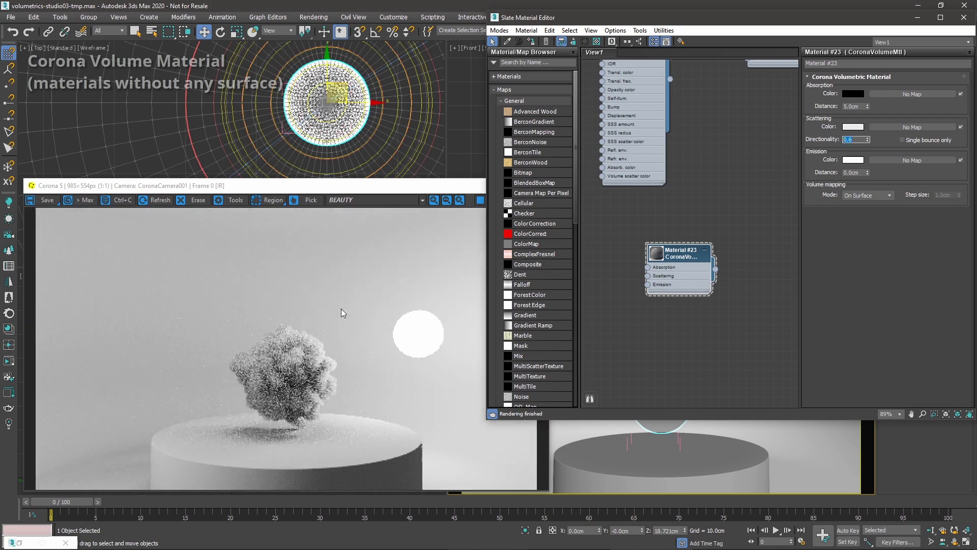
scroll(315, 373, "up", 1)
left_click(316, 350)
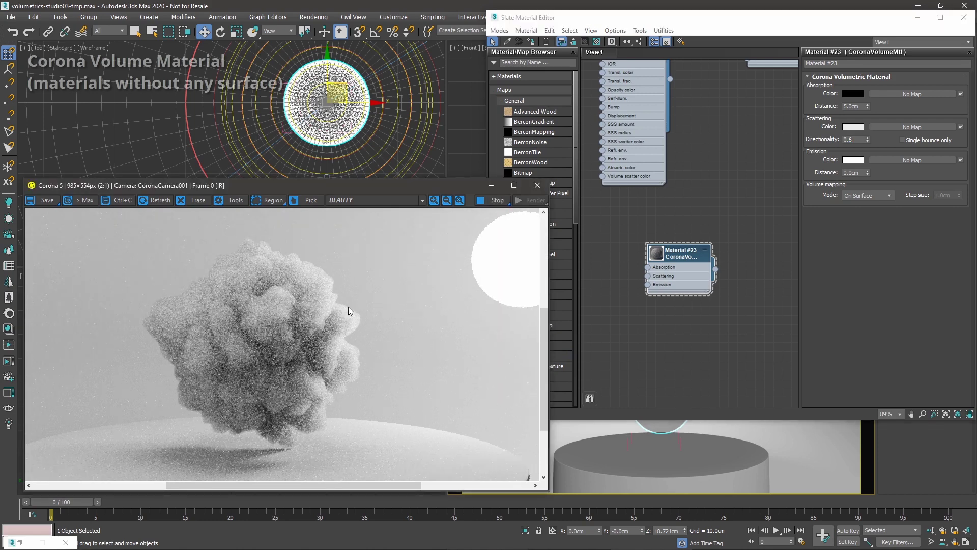
left_click(860, 140)
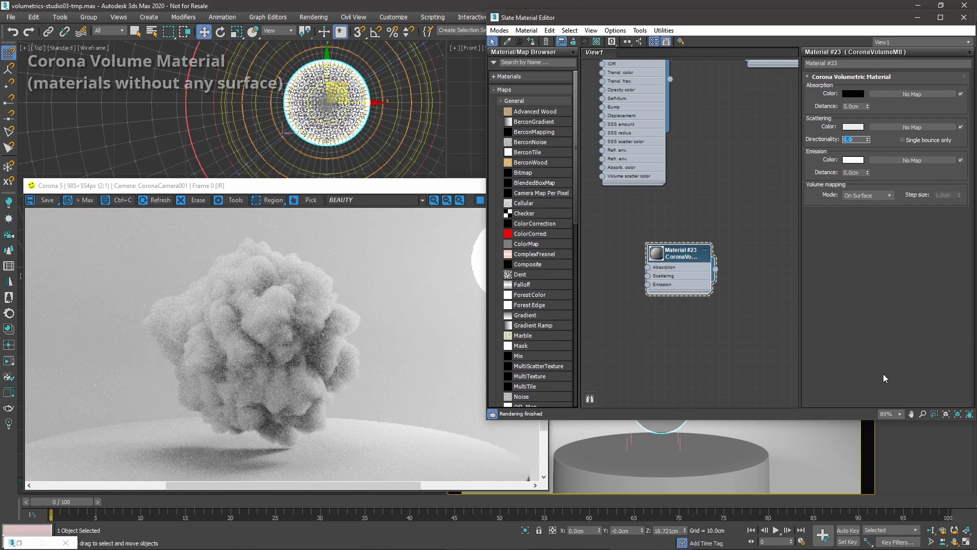
Step: Try a scattering directionality of -0.6, inspect the smoke in the render, and reset the directionality to 0
type("-0")
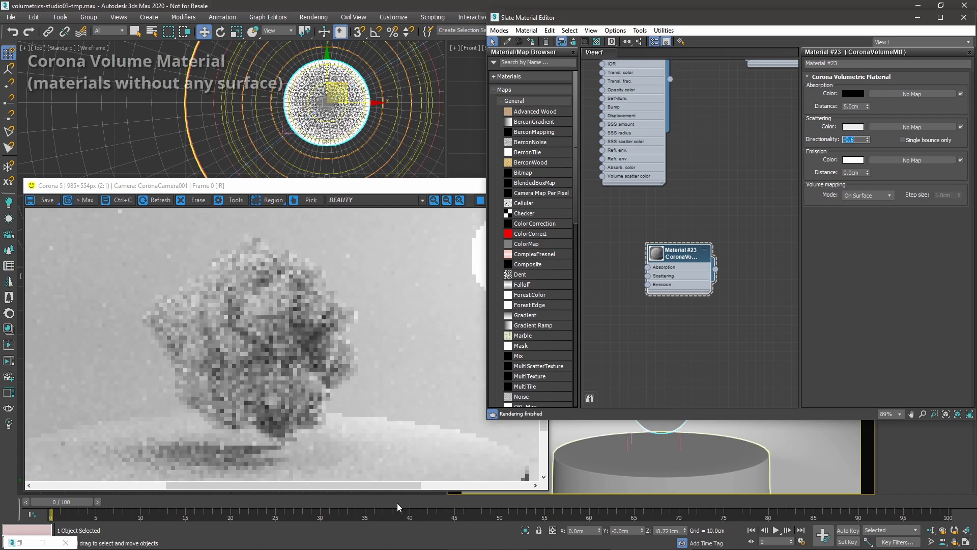
left_click(320, 346)
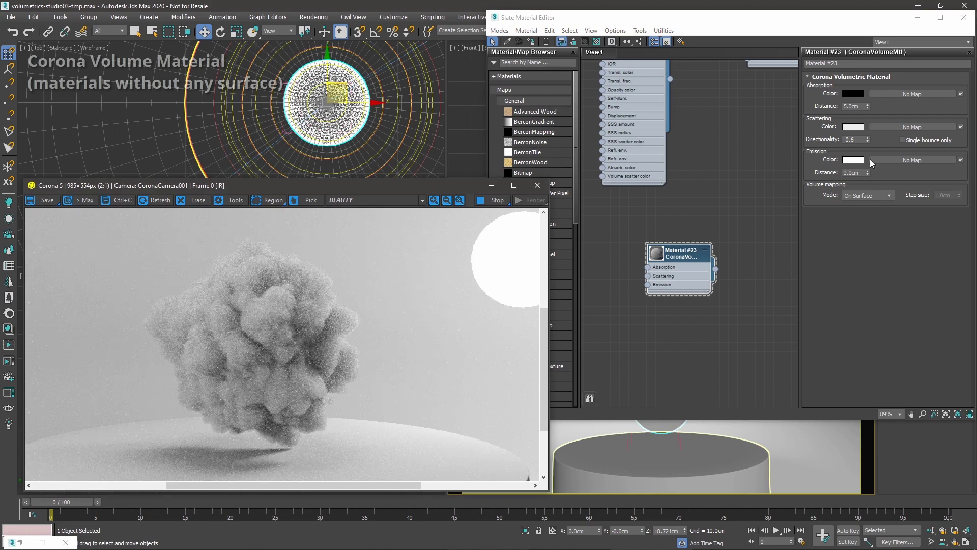
right_click(867, 139)
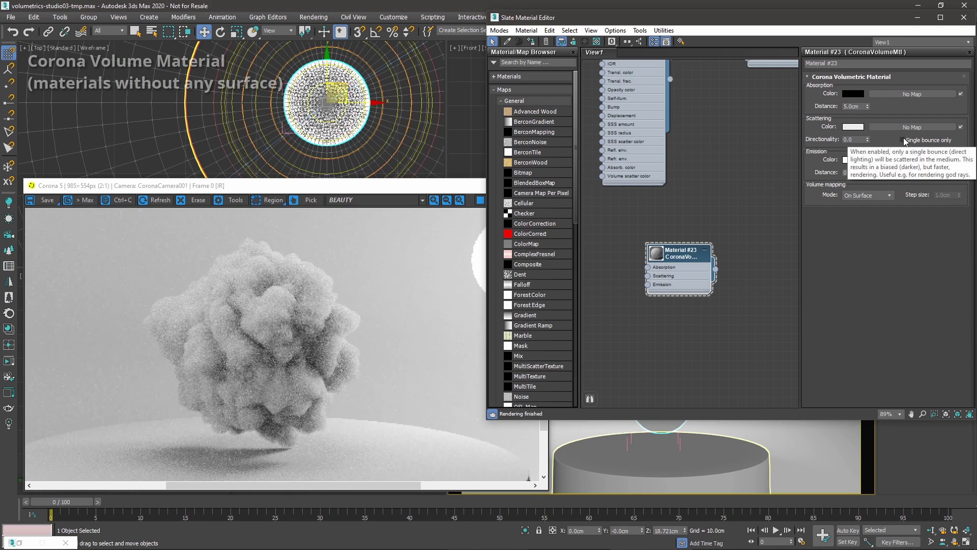
Step: Compare the smoke render with Single bounce only on and off for the volume material's scattering, and leave the option enabled
left_click(904, 139)
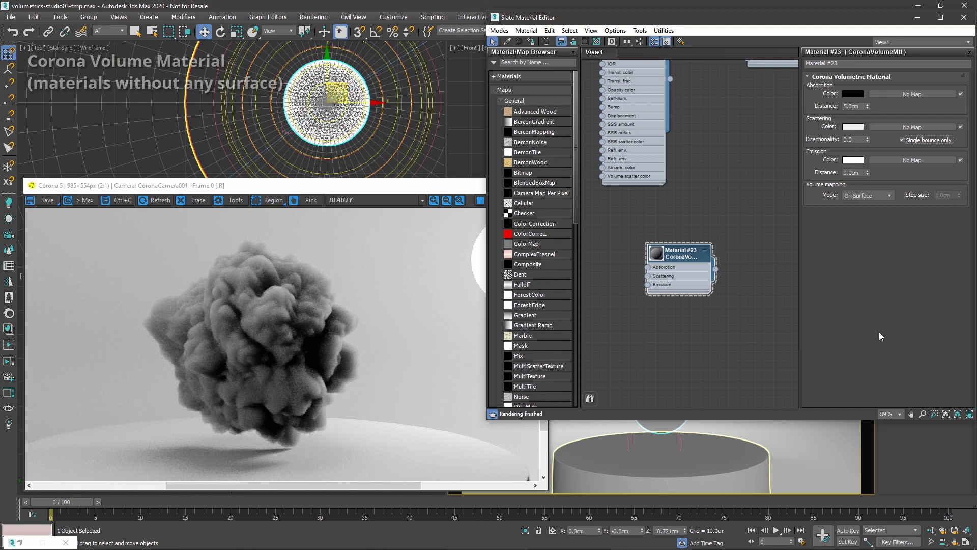
left_click(908, 140)
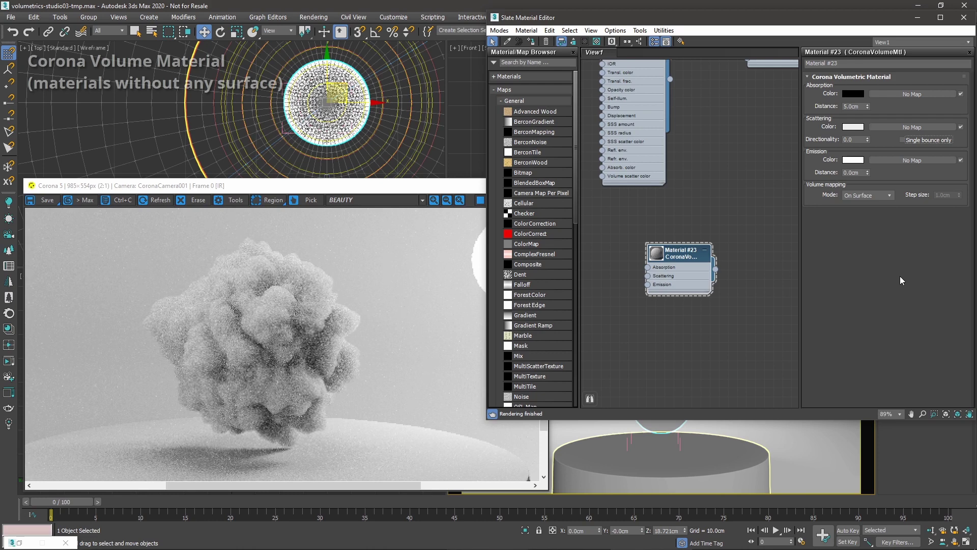
left_click(917, 141)
left_click(290, 301)
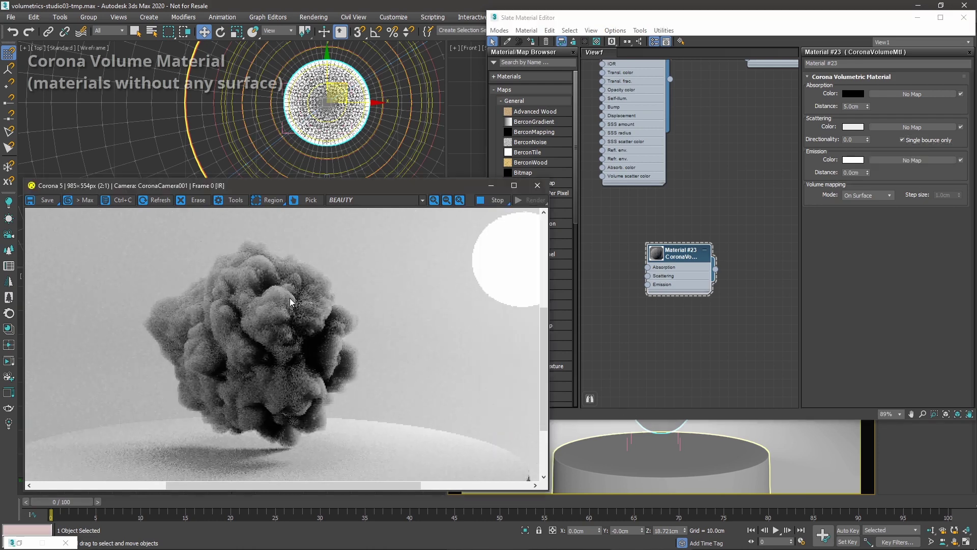